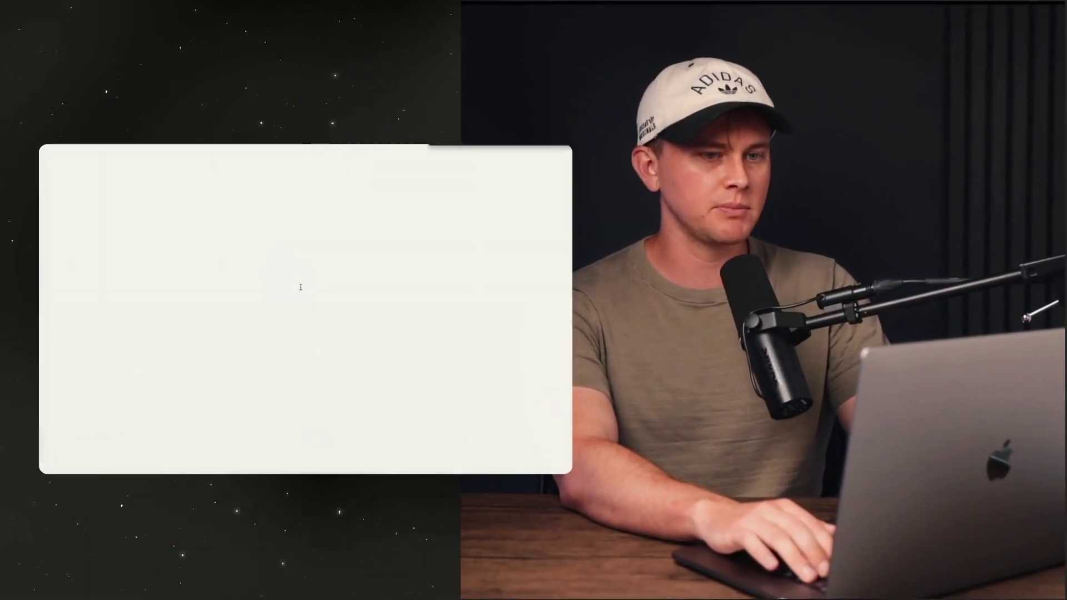
# Step: Play the short video clip of the white dog resting on the patio sofa
pyautogui.click(290, 259)
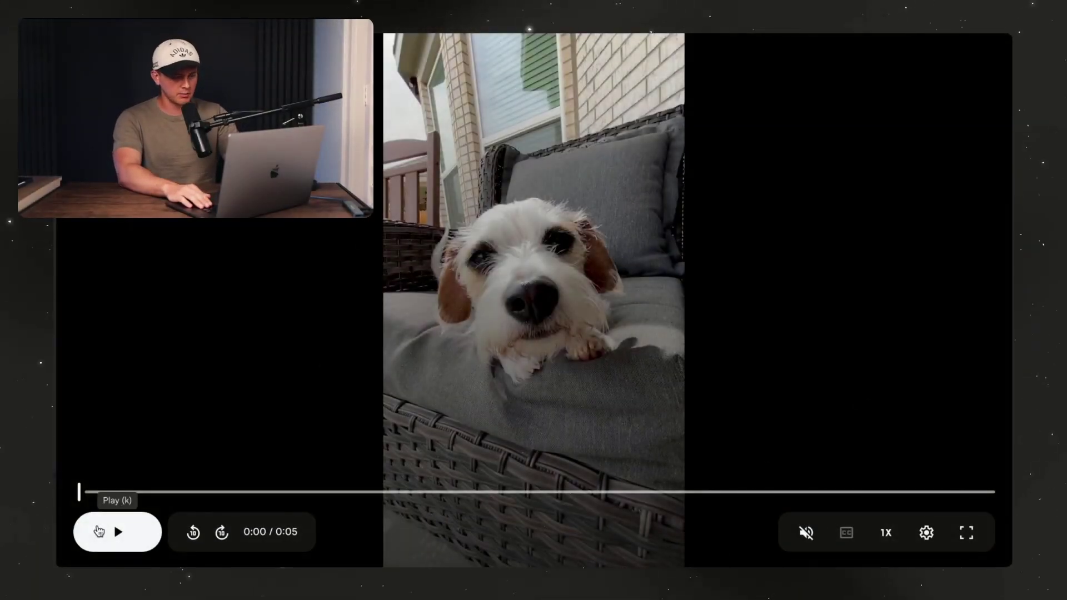
pyautogui.click(99, 531)
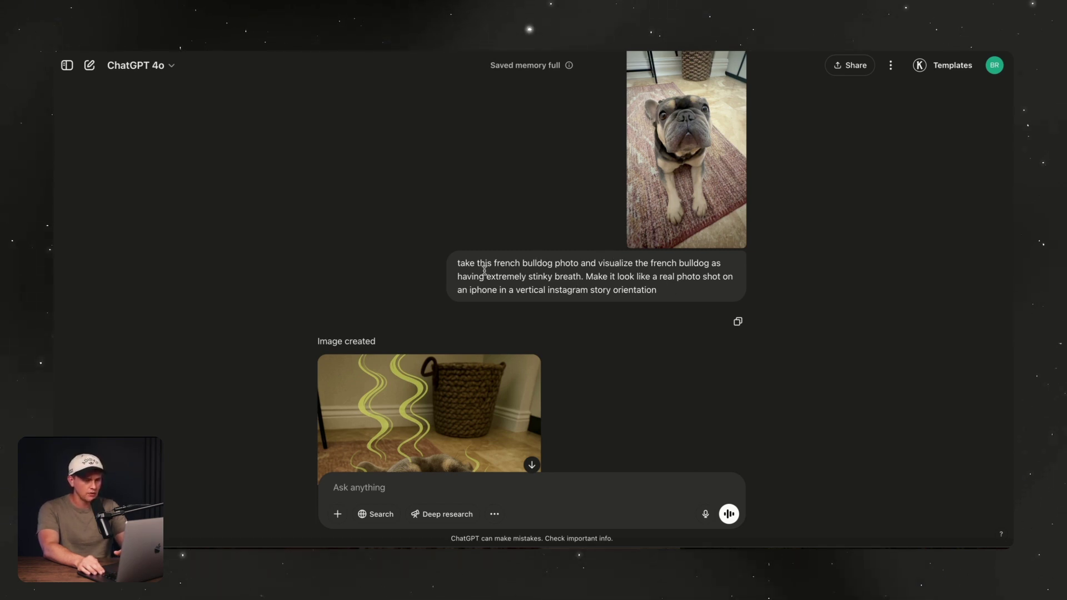
# Step: Review the ChatGPT conversation about the French bulldog's stinky breath, including the prompts and both generated images
pyautogui.scroll(-5, 601, 290)
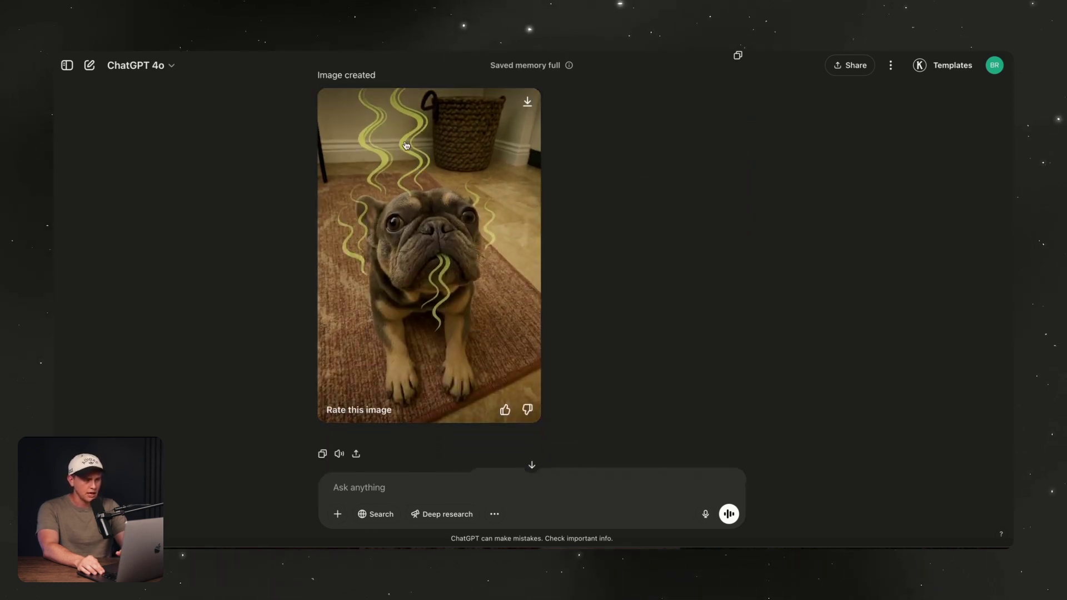
pyautogui.scroll(-4, 433, 189)
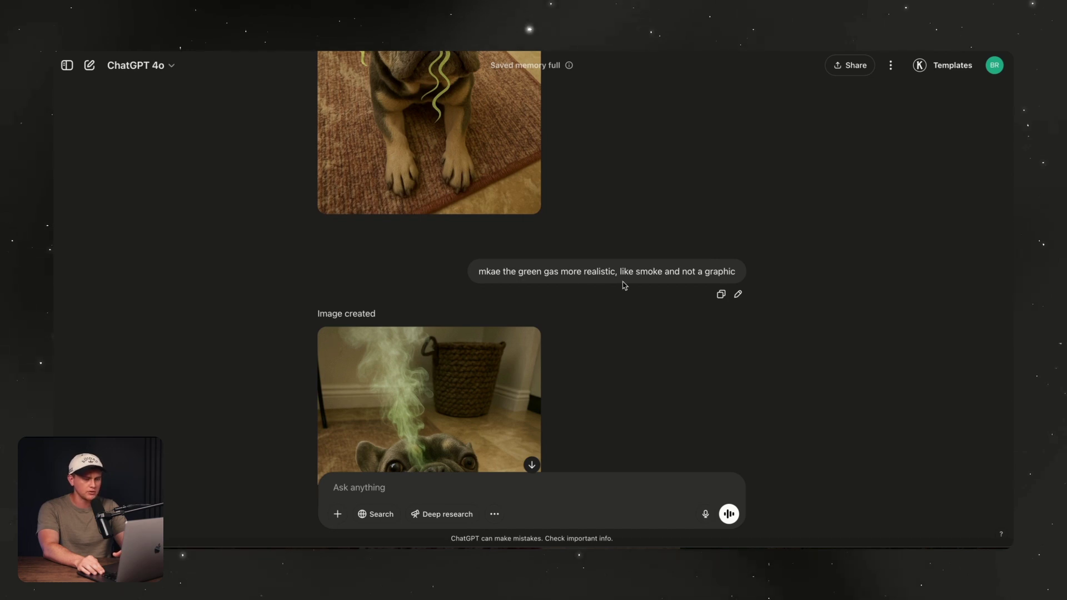
pyautogui.scroll(-5, 695, 281)
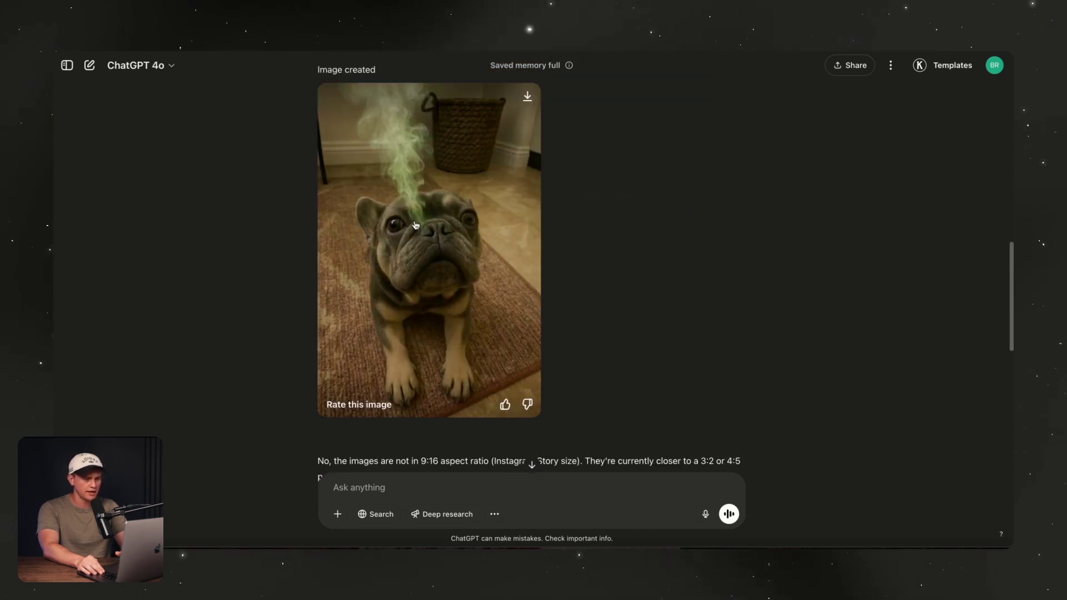
pyautogui.scroll(2, 415, 224)
pyautogui.scroll(-1, 415, 225)
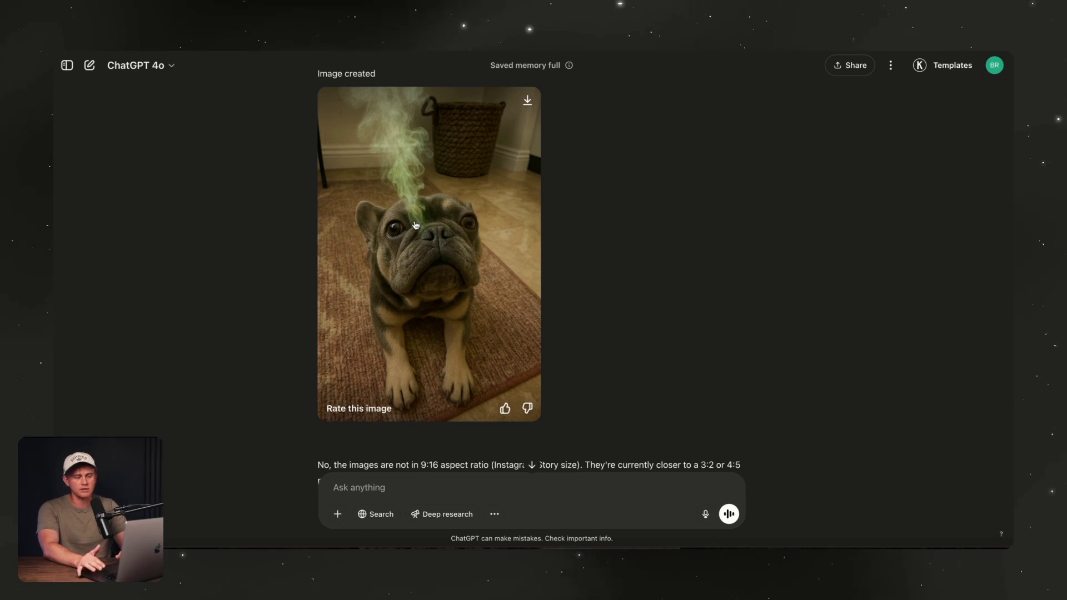
pyautogui.scroll(-5, 415, 225)
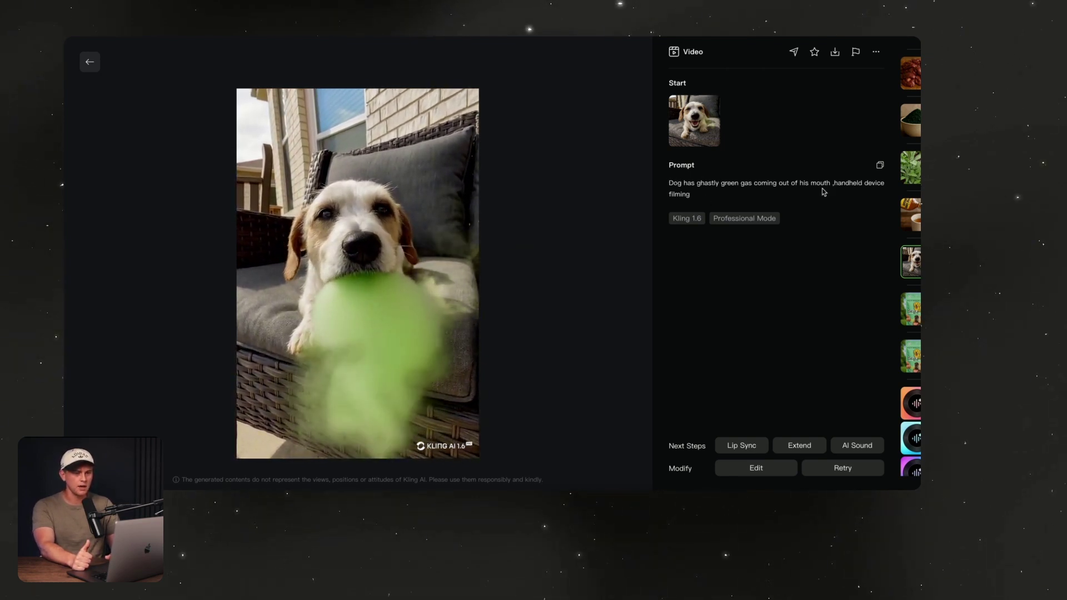
# Step: Read the green gas dog prompt in Kling, switch to Streamable and replay the opening of the AI-Enhanced UGC Ad
pyautogui.moveTo(828, 182); pyautogui.dragTo(829, 195)
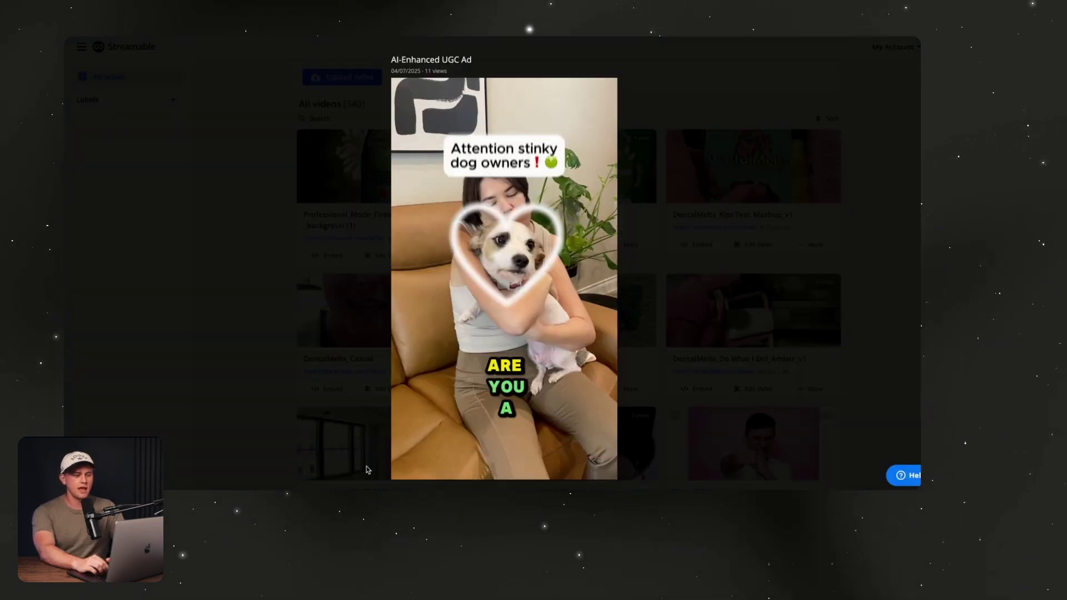
pyautogui.moveTo(395, 469)
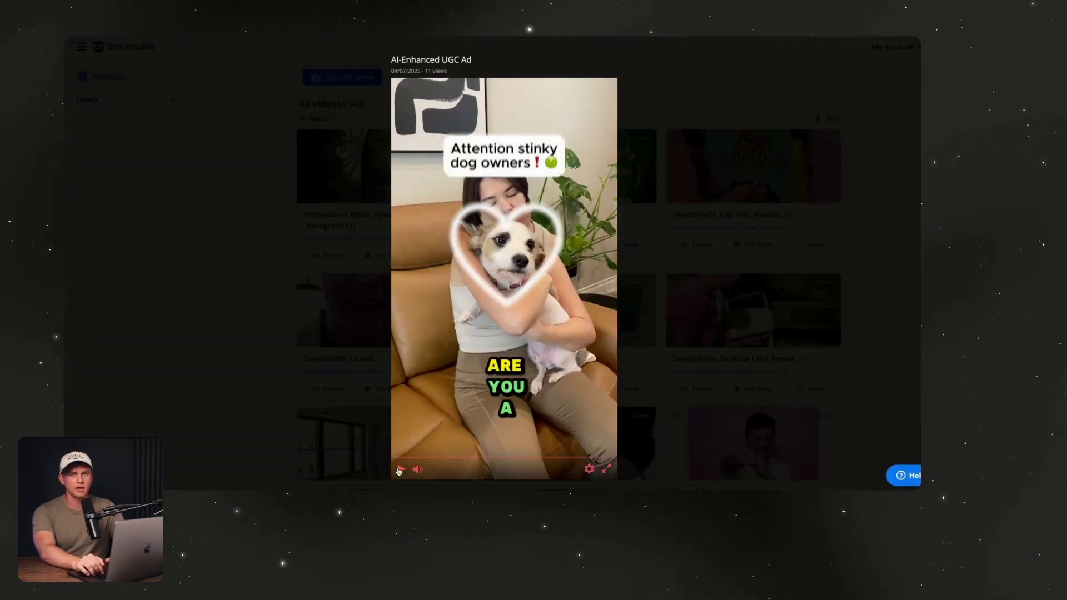
pyautogui.click(399, 470)
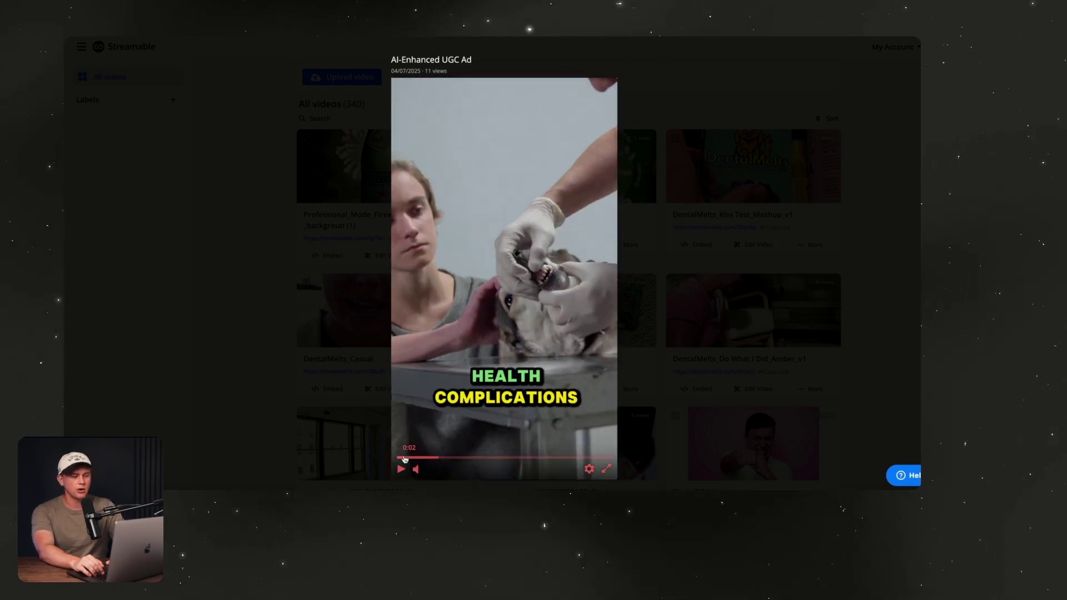
pyautogui.click(408, 459)
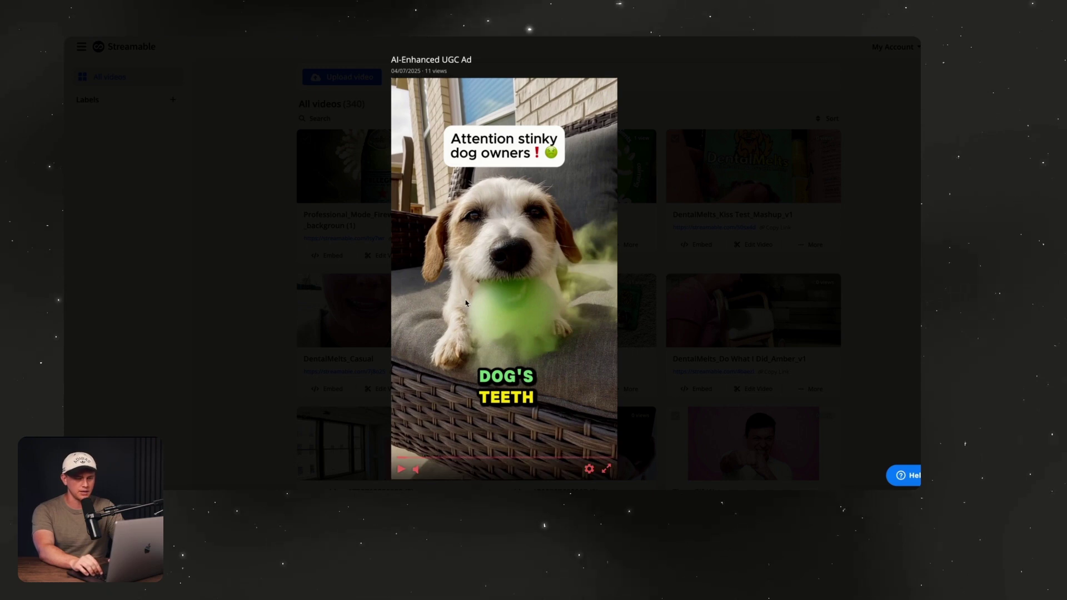
pyautogui.moveTo(423, 459); pyautogui.dragTo(407, 461)
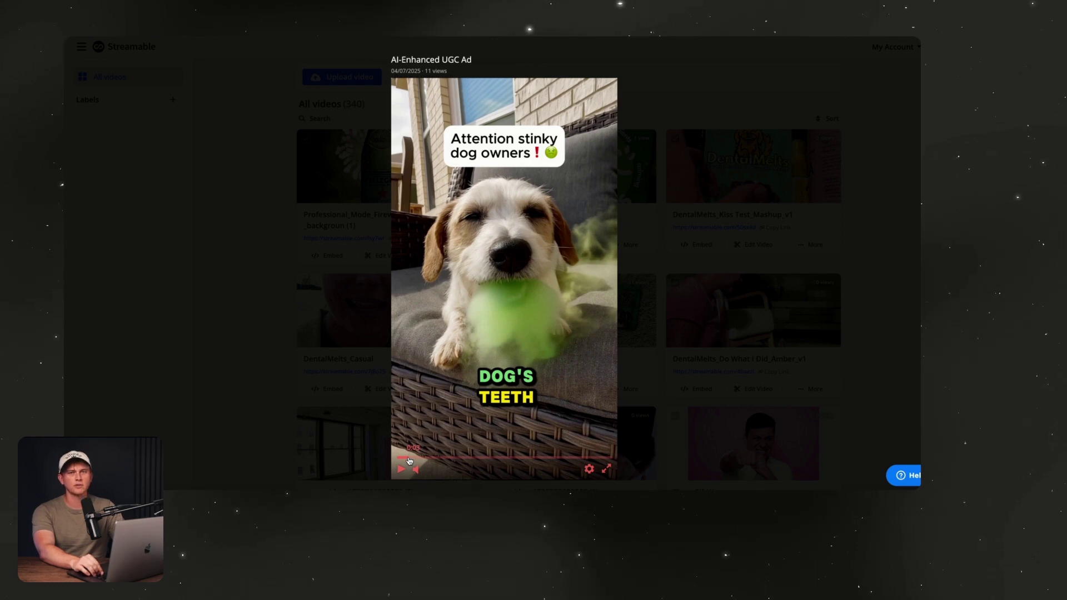
pyautogui.moveTo(423, 458)
pyautogui.mouseDown()
pyautogui.moveTo(434, 459)
pyautogui.moveTo(401, 461)
pyautogui.mouseUp()
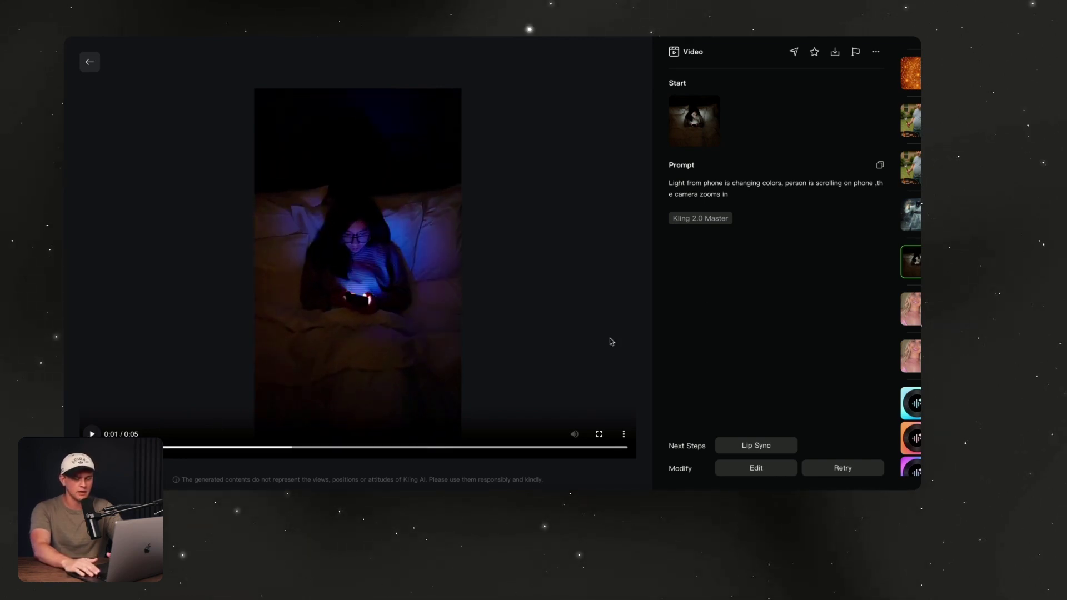
# Step: Open the Kling video of the man at the grill with the inflating stomach and view its playback
pyautogui.click(912, 120)
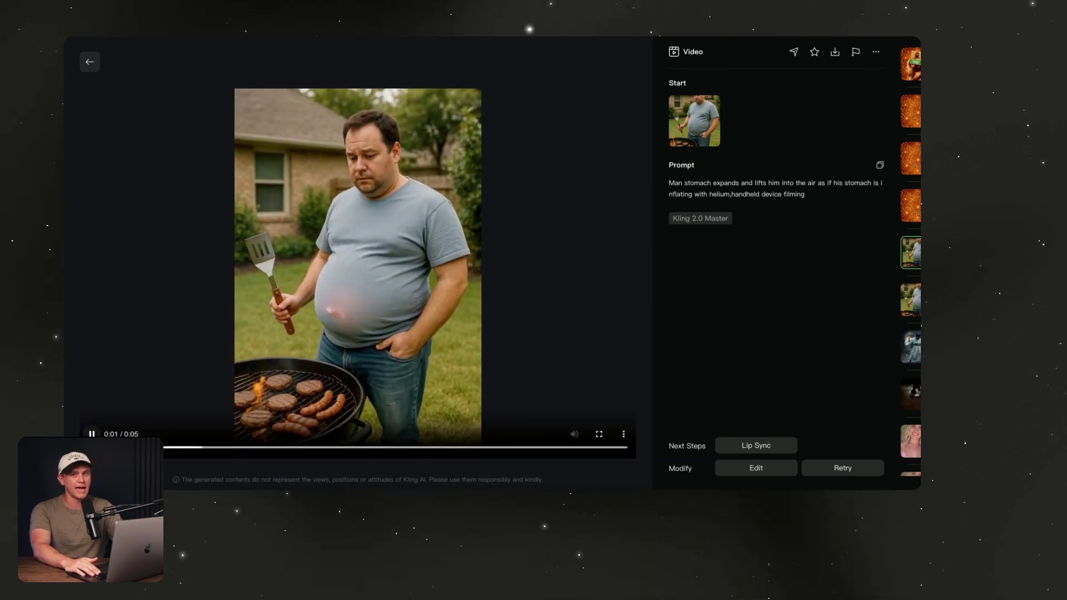
pyautogui.click(331, 261)
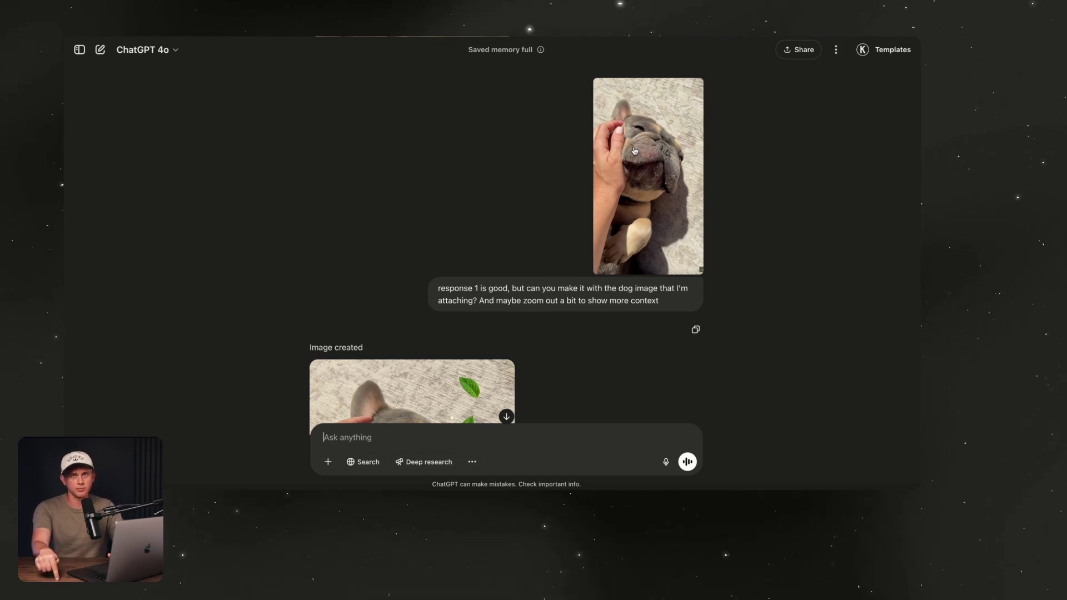
# Step: Review the ChatGPT minty fresh breath conversation from the sleeping bulldog photo and its edited image back to the original graphics request
pyautogui.scroll(-2, 429, 282)
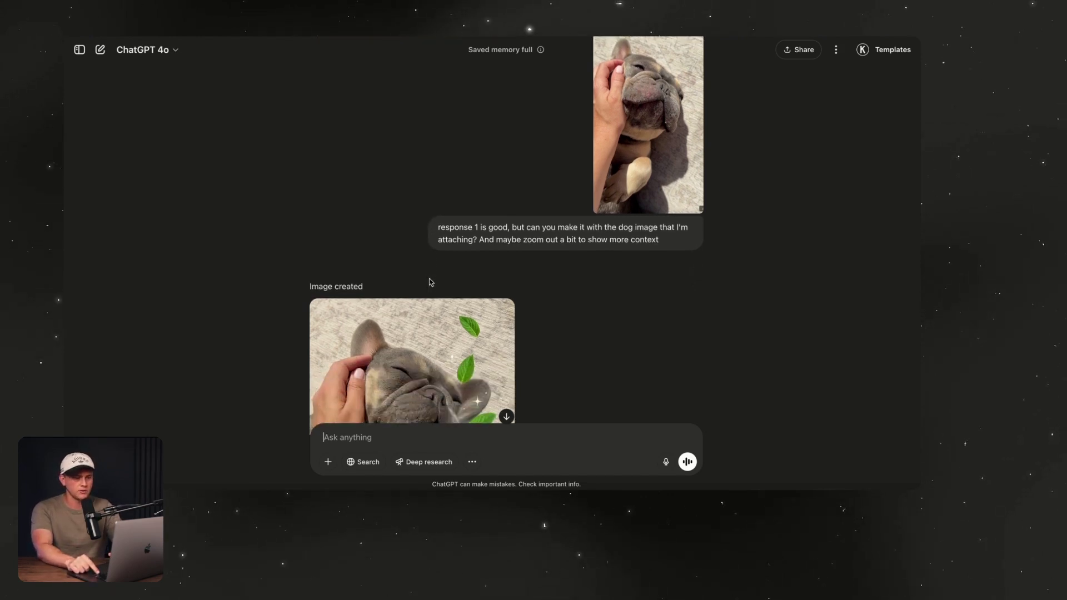
pyautogui.scroll(-1, 429, 281)
pyautogui.scroll(2, 429, 282)
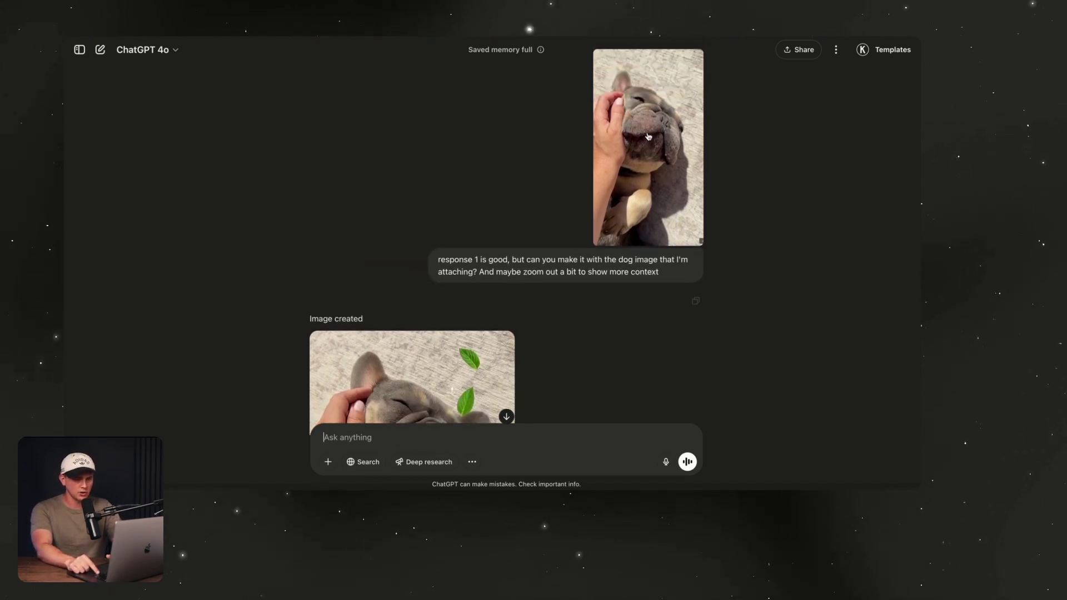
pyautogui.scroll(-5, 644, 129)
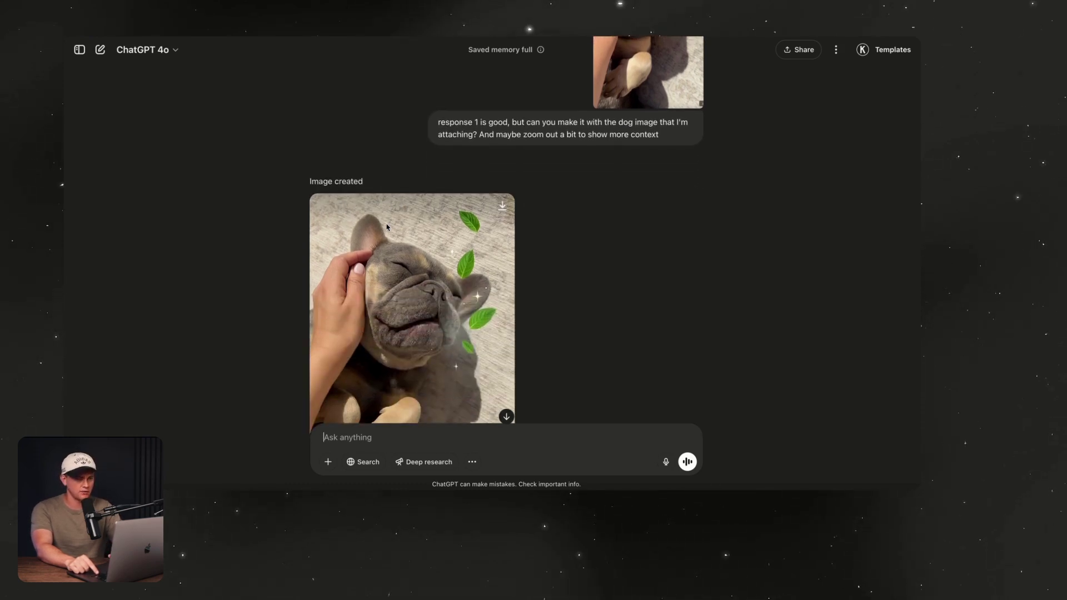
pyautogui.scroll(-1, 387, 227)
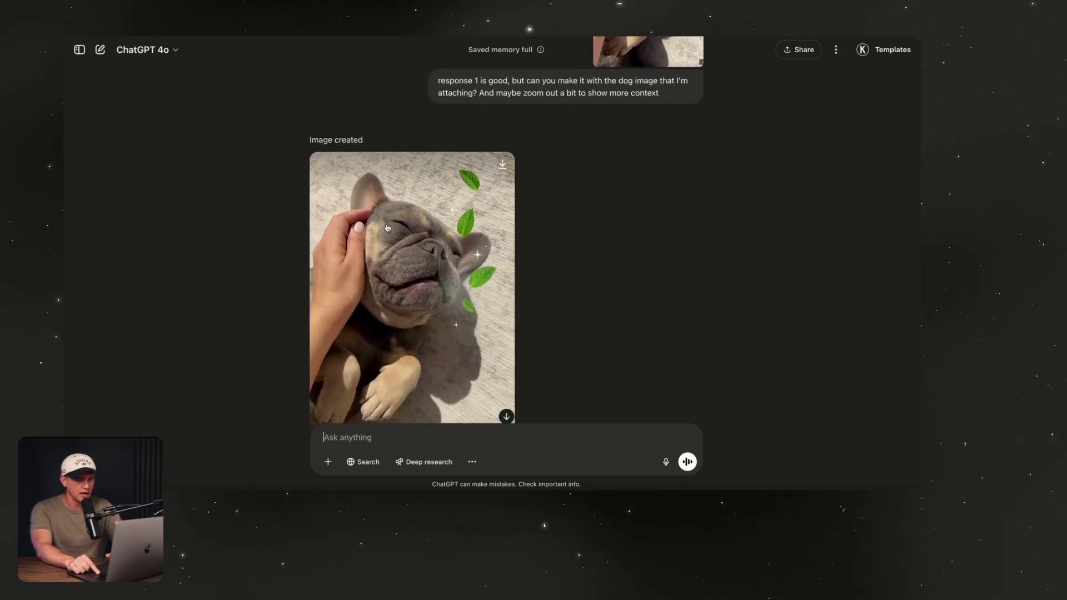
pyautogui.scroll(4, 545, 175)
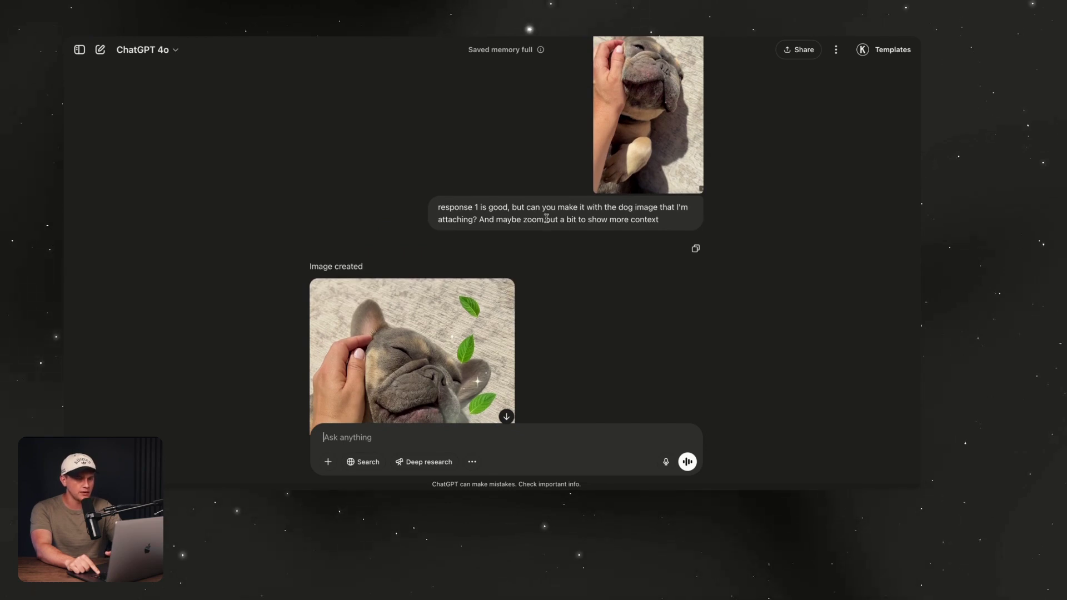
pyautogui.scroll(10, 546, 219)
pyautogui.scroll(3, 462, 175)
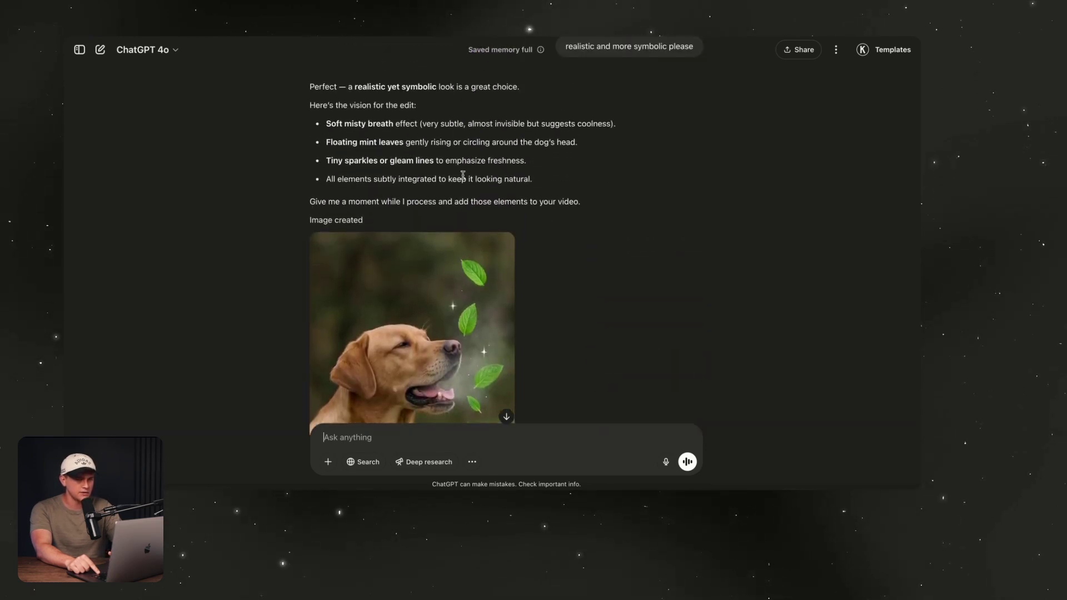
pyautogui.scroll(1, 455, 170)
pyautogui.scroll(8, 375, 121)
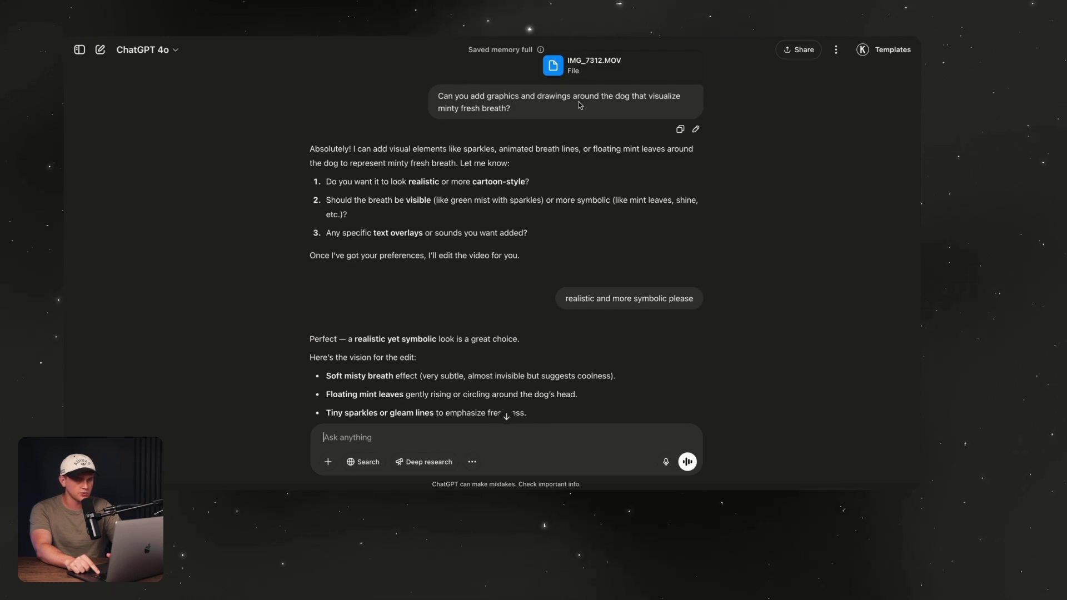
# Step: Compare the Labrador image and the sleeping bulldog mint-leaf edit with the follow-up request using the bulldog photo with a hand under its chin
pyautogui.scroll(-13, 494, 110)
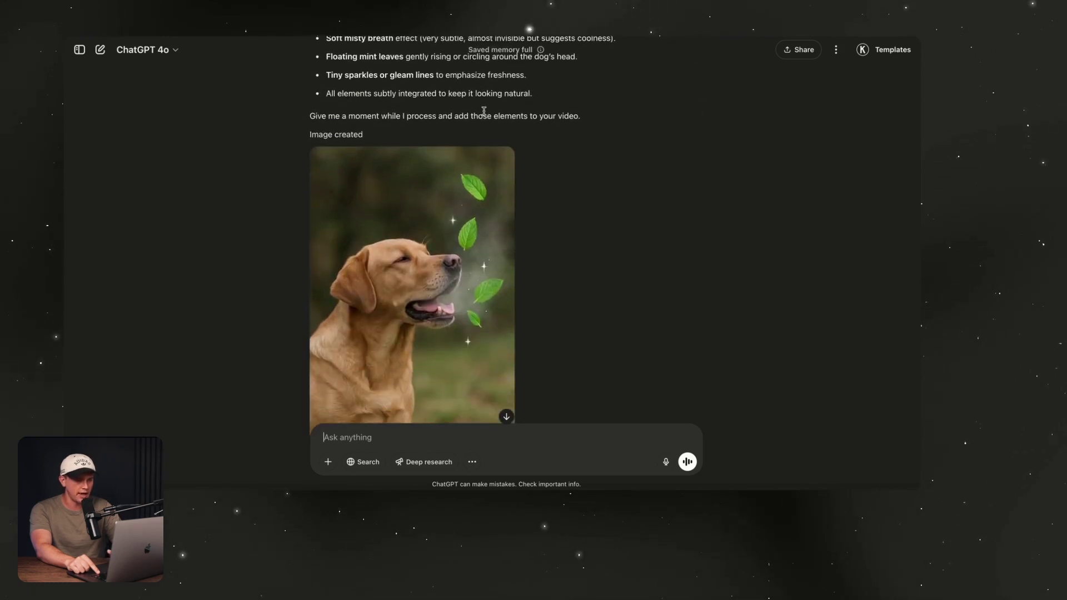
pyautogui.scroll(-3, 412, 233)
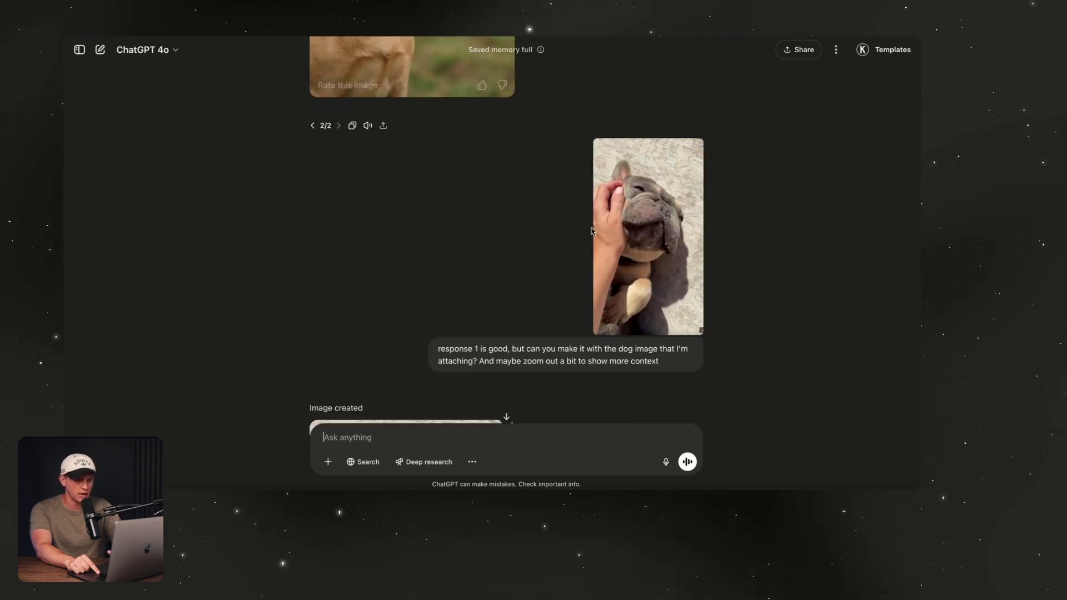
pyautogui.scroll(-5, 638, 221)
pyautogui.scroll(-5, 641, 222)
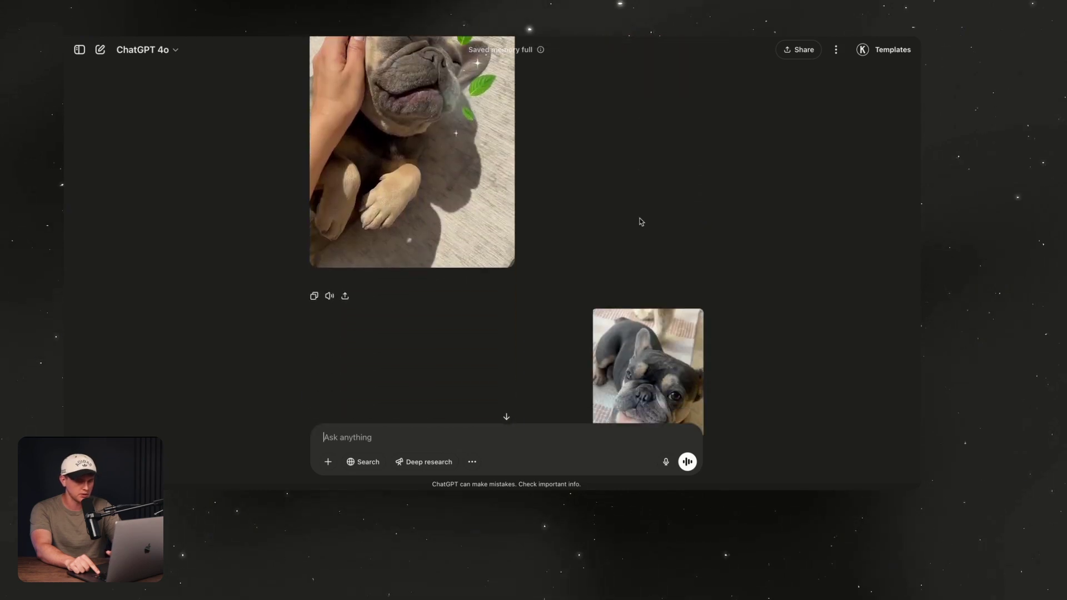
pyautogui.scroll(3, 641, 221)
pyautogui.scroll(-6, 641, 221)
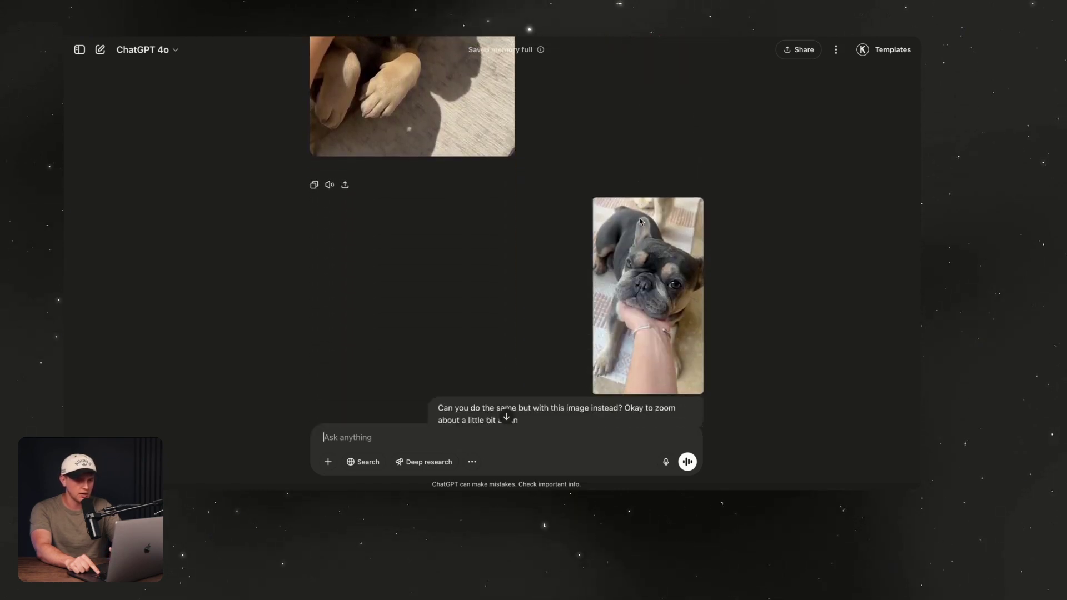
pyautogui.scroll(-2, 640, 221)
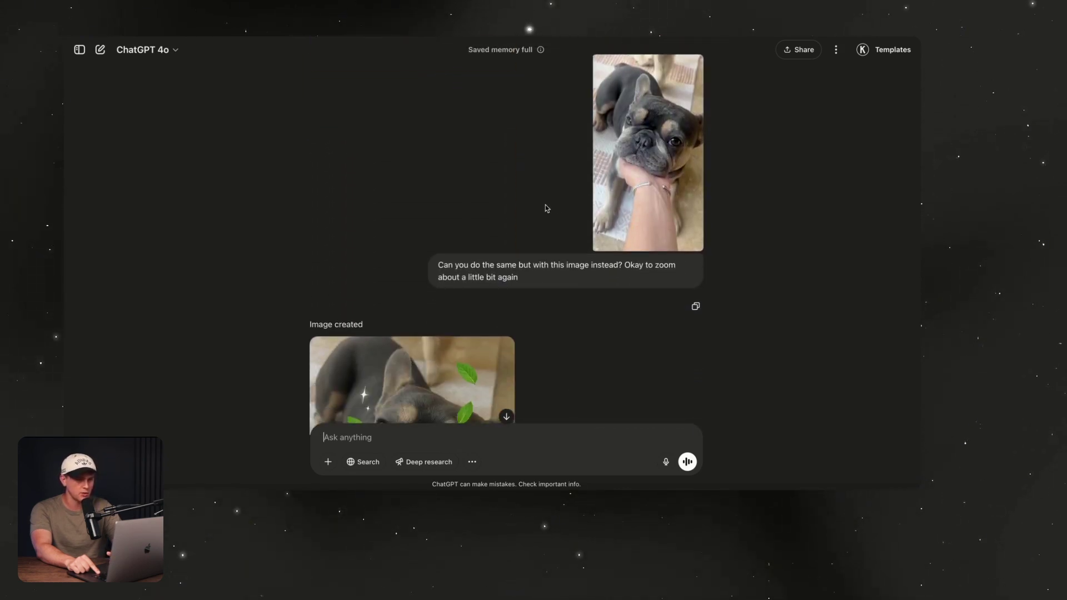
pyautogui.scroll(8, 468, 266)
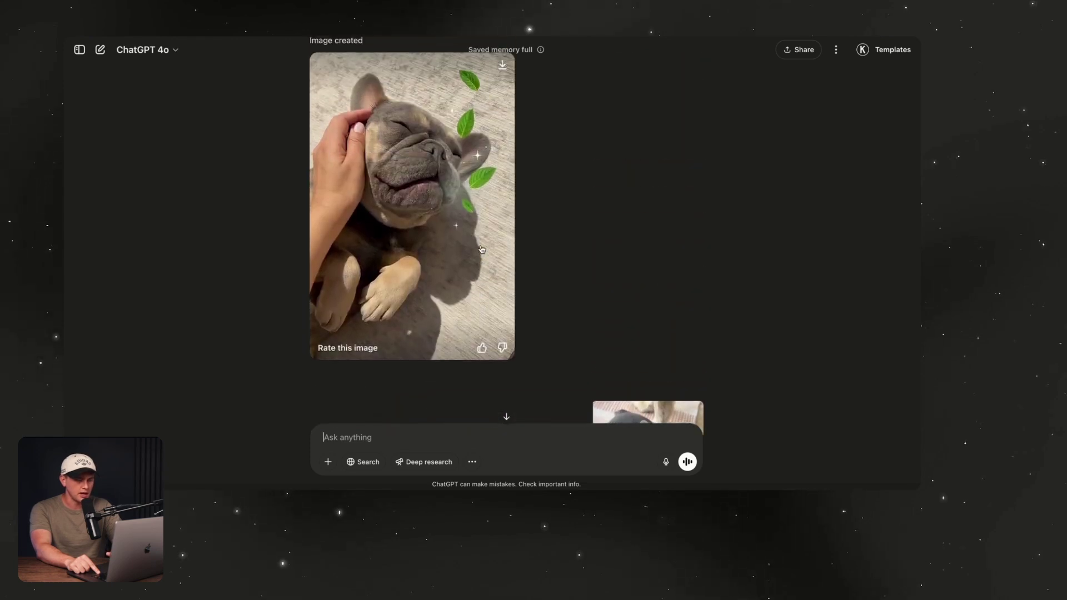
pyautogui.scroll(-3, 407, 234)
pyautogui.scroll(-4, 567, 240)
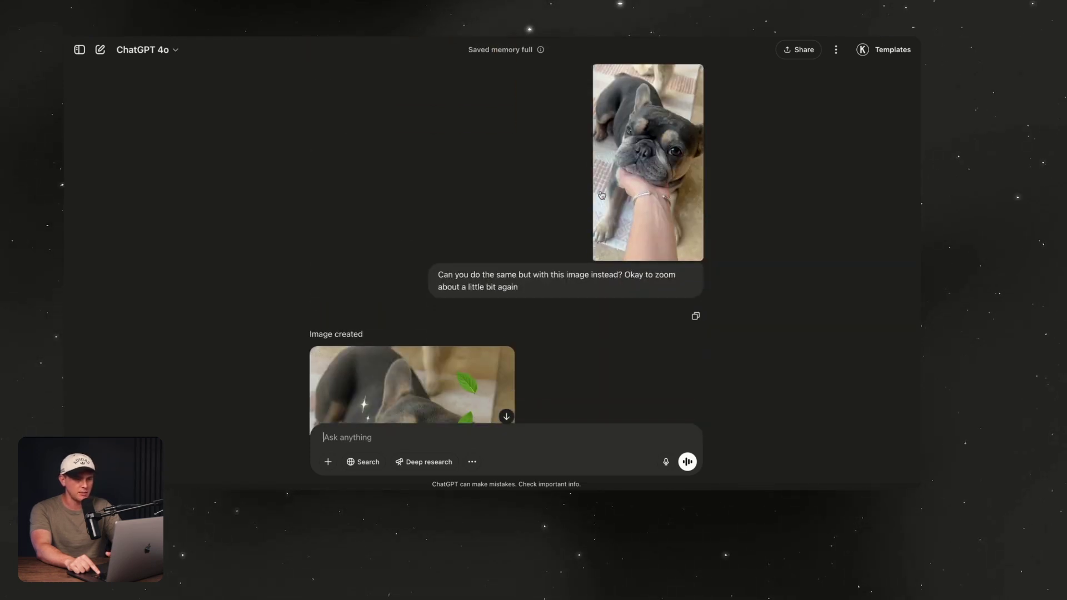
pyautogui.scroll(-5, 601, 194)
pyautogui.scroll(10, 602, 194)
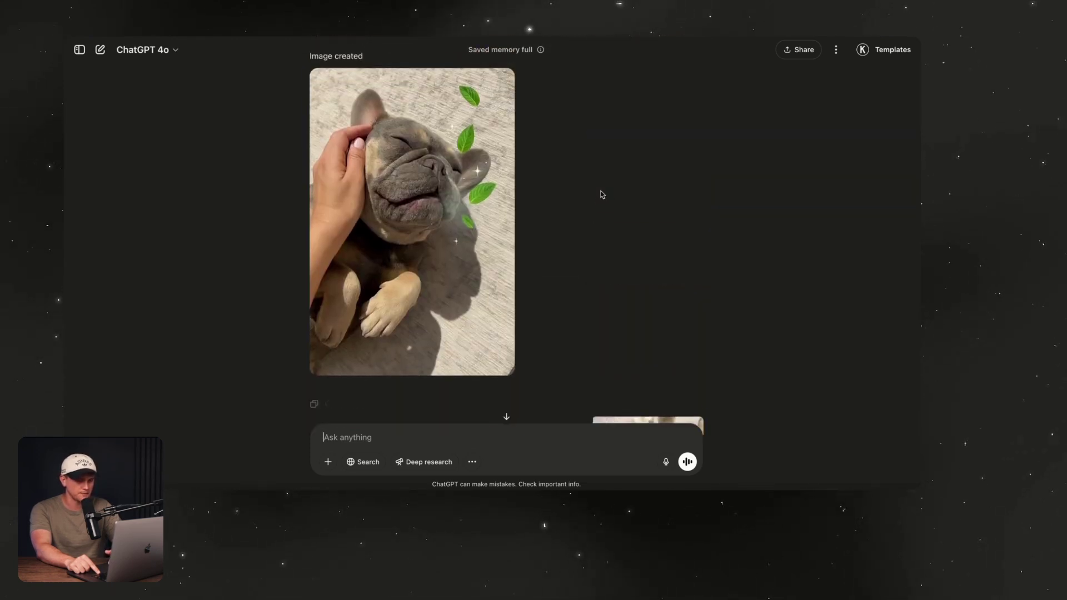
pyautogui.scroll(-8, 443, 143)
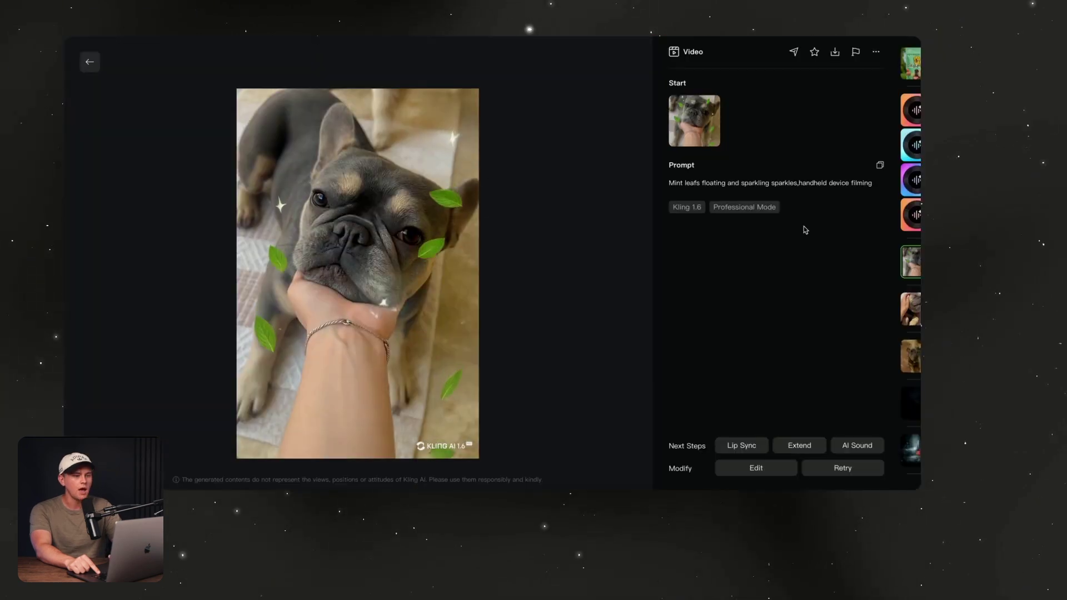
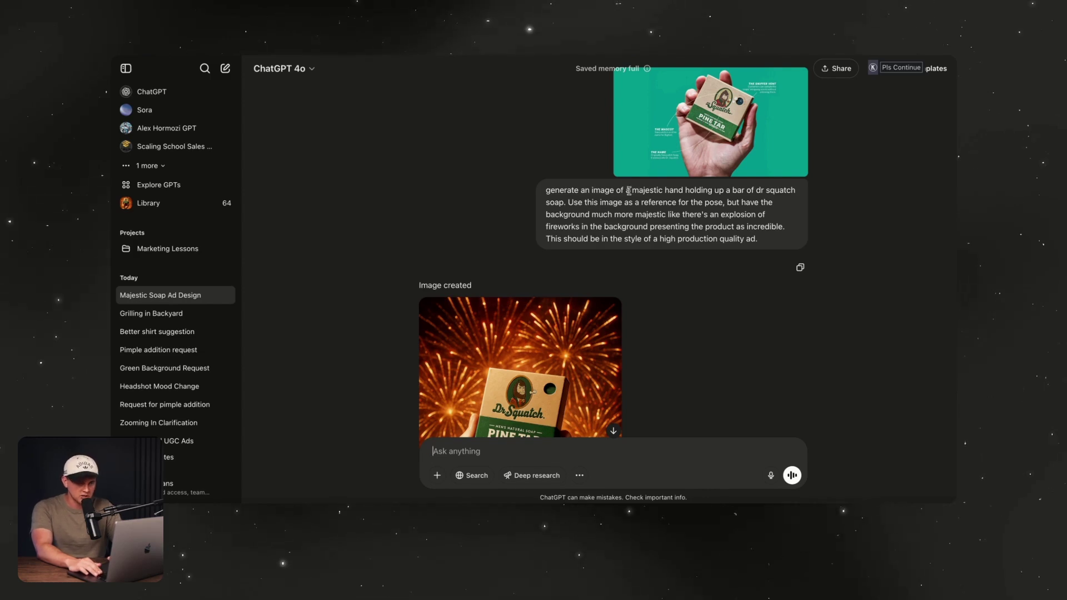
# Step: Examine the Dr. Squatch soap prompt with its reference photo and the generated fireworks image in the Majestic Soap Ad Design chat
pyautogui.scroll(-1, 628, 191)
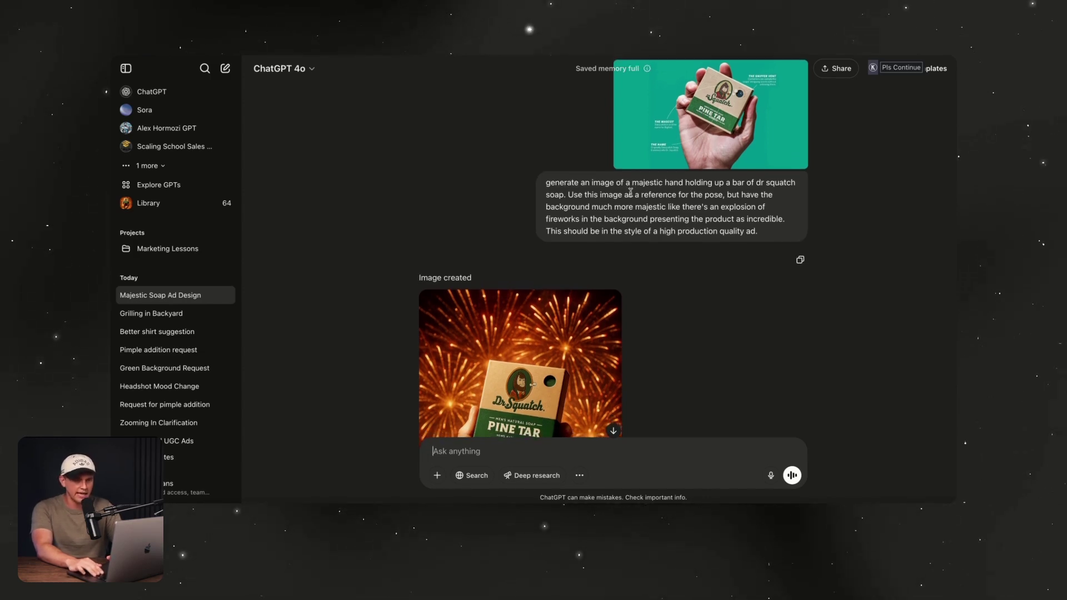
pyautogui.scroll(-1, 630, 192)
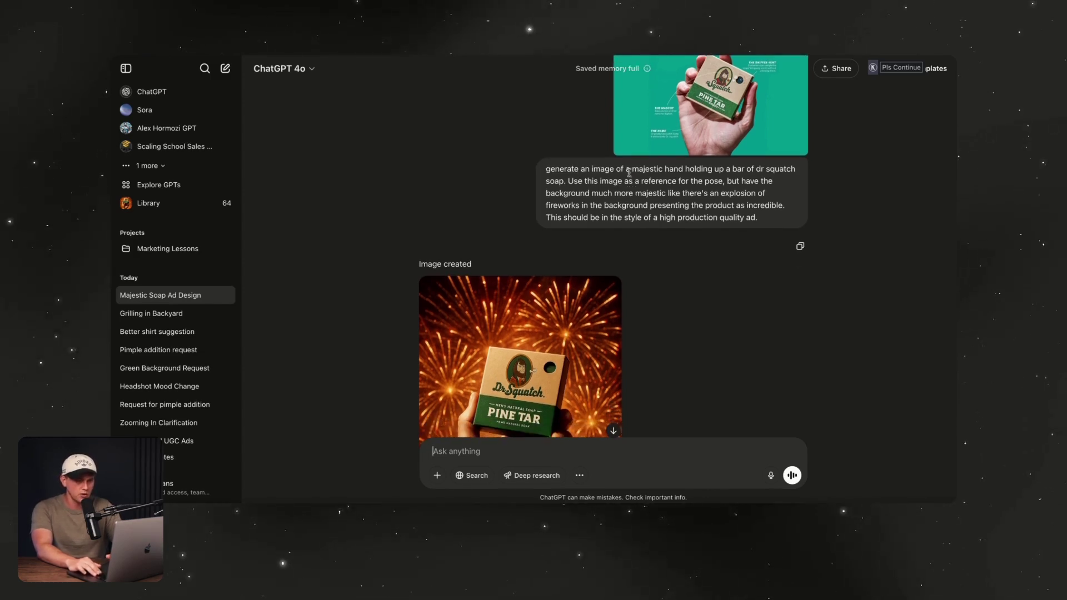
pyautogui.scroll(-2, 680, 165)
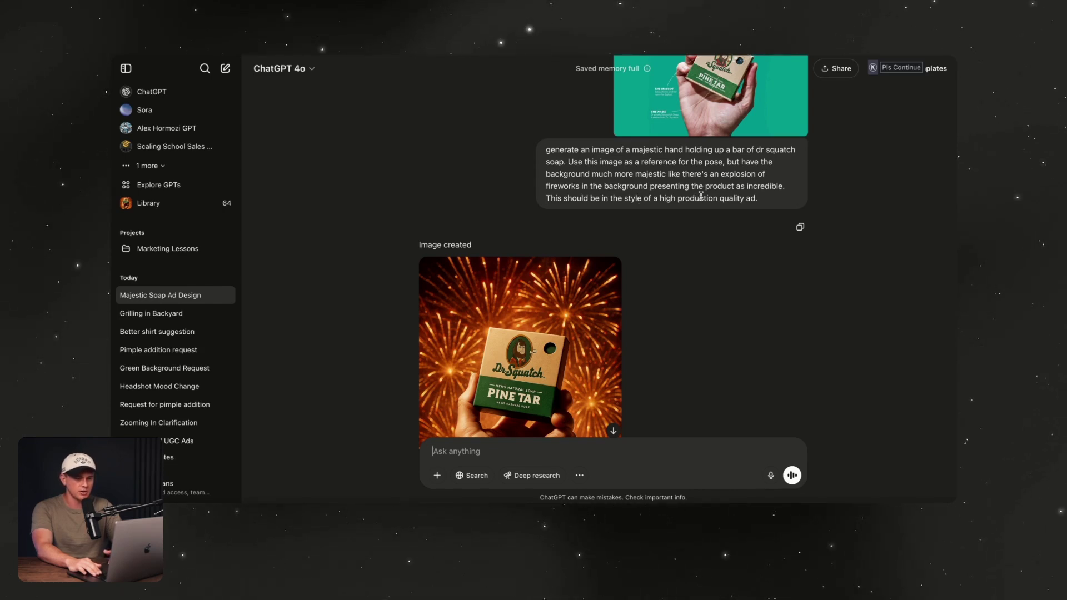
# Step: Compare the generated fireworks soap image with the Dr. Squatch Pine Tar reference photo, viewing the reference photo at full size
pyautogui.scroll(-5, 667, 223)
pyautogui.scroll(2, 604, 260)
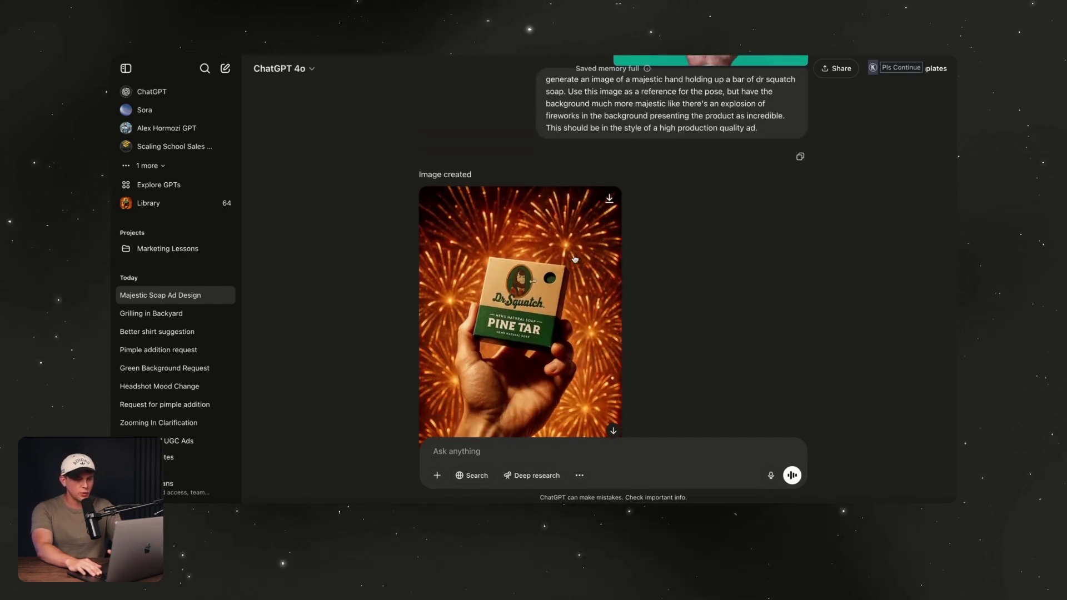
pyautogui.click(604, 259)
pyautogui.click(128, 70)
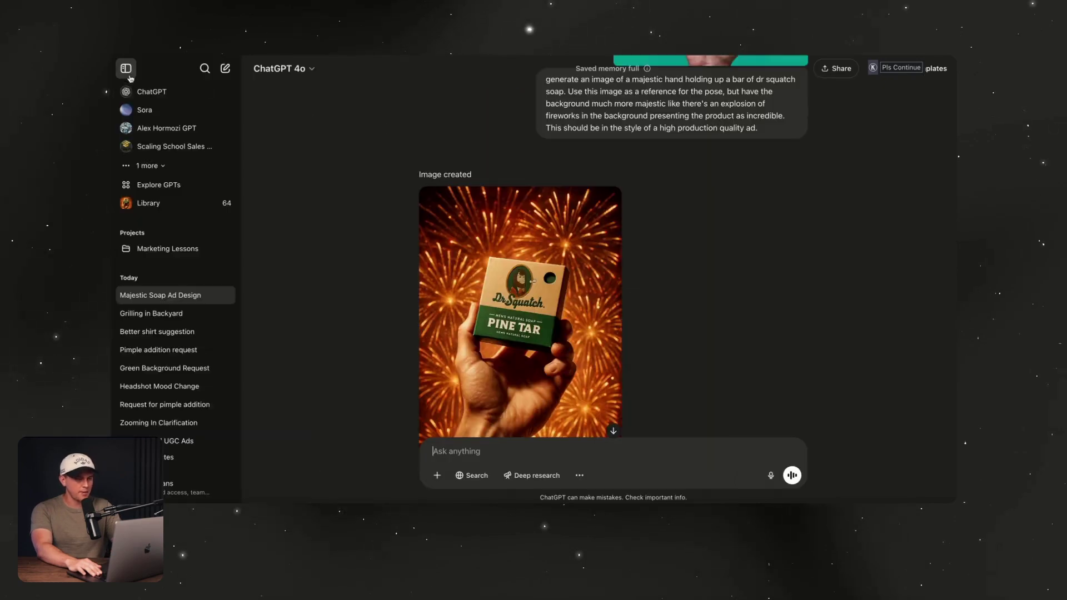
pyautogui.scroll(2, 669, 87)
pyautogui.click(672, 88)
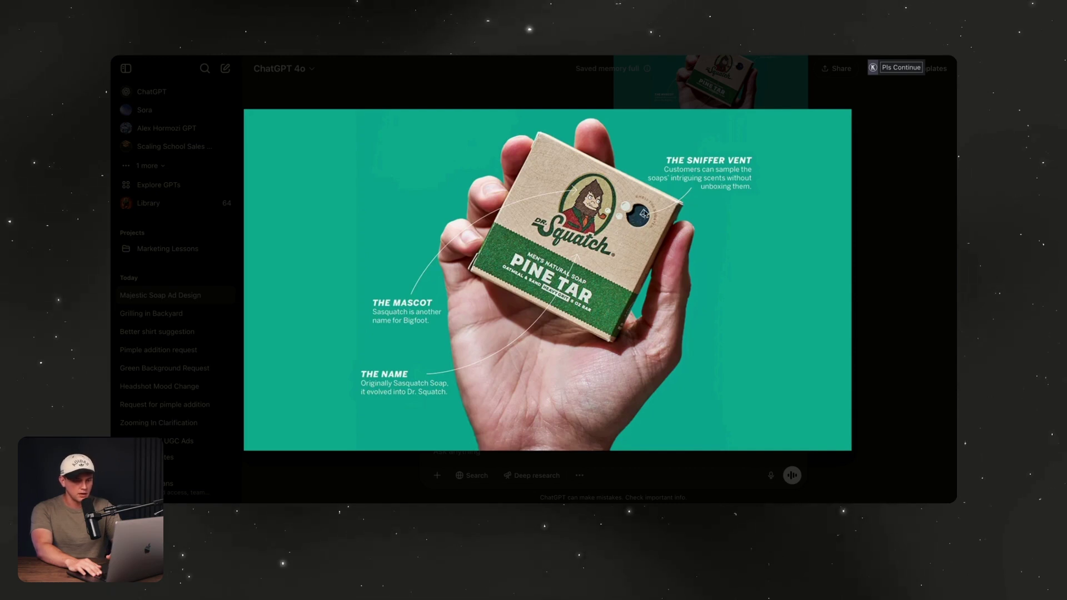
pyautogui.click(891, 151)
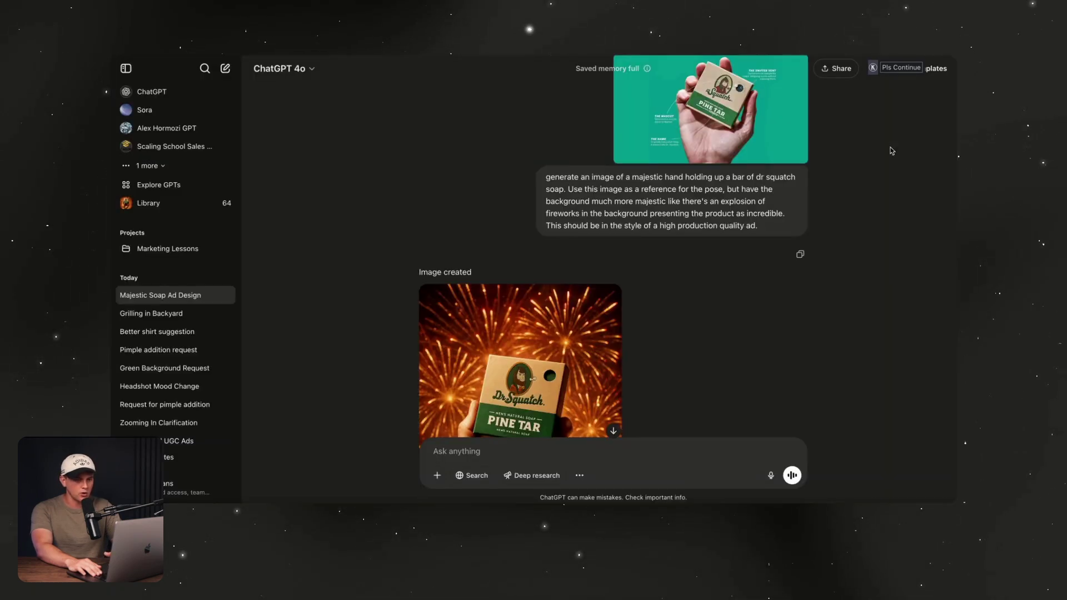
# Step: View the generated fireworks soap image at full size, close it, and play the Kling video of the hand holding the soap
pyautogui.click(491, 342)
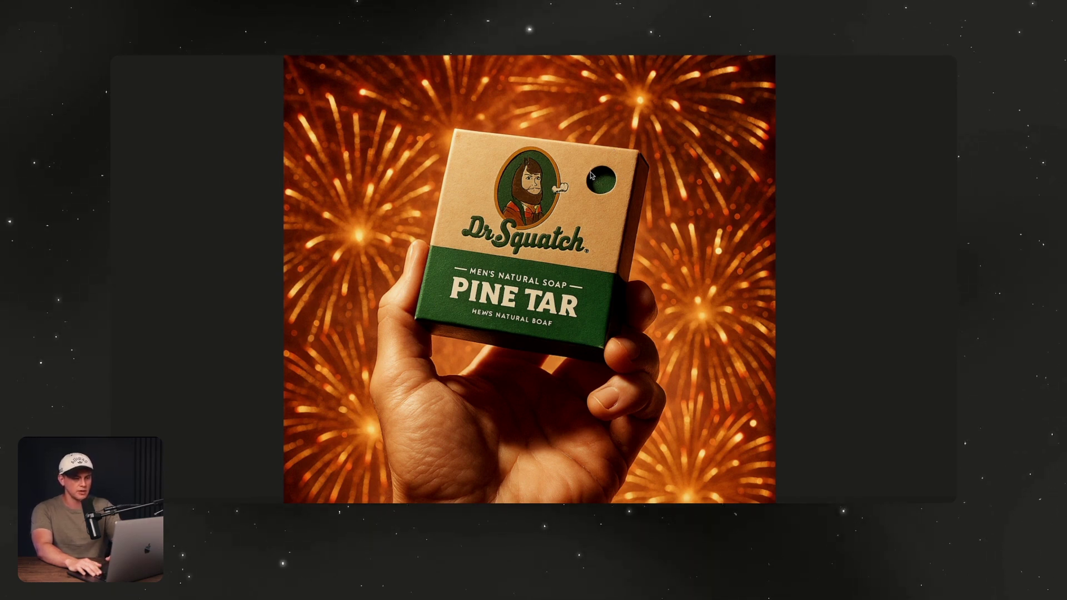
pyautogui.press('Escape')
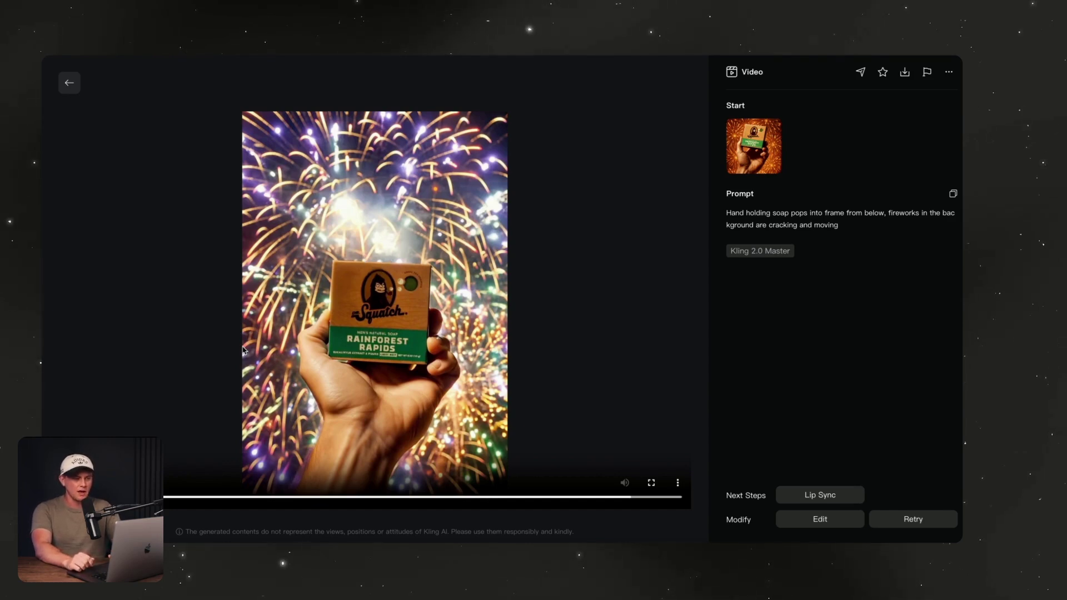
pyautogui.press('space')
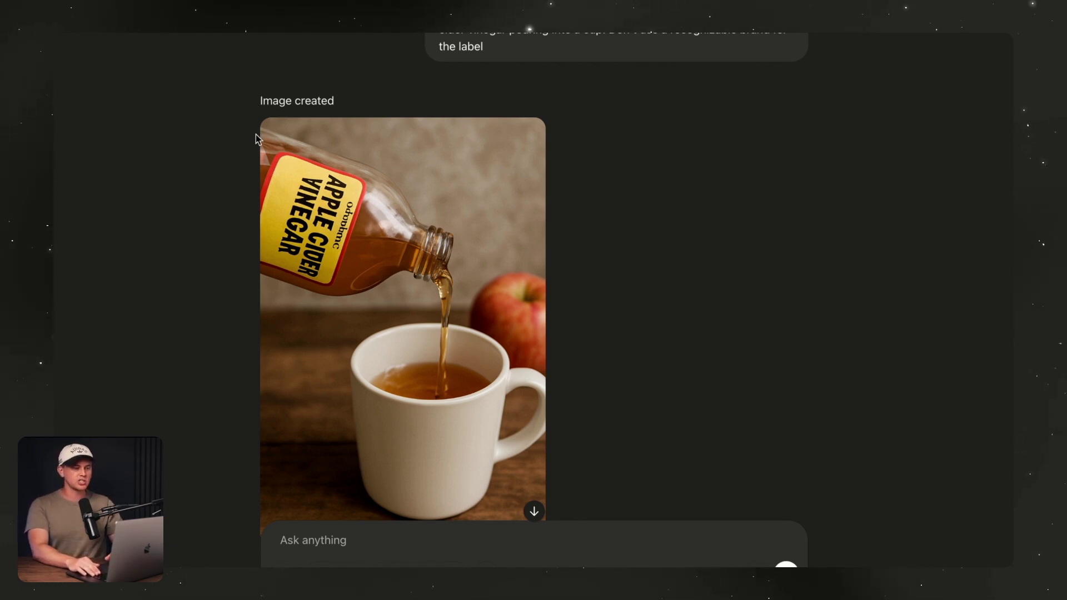
# Step: Review the ChatGPT prompts and images for apple cider vinegar poured into a mug, sage in a garden, and spirulina powder in a bowl
pyautogui.scroll(-1, 257, 139)
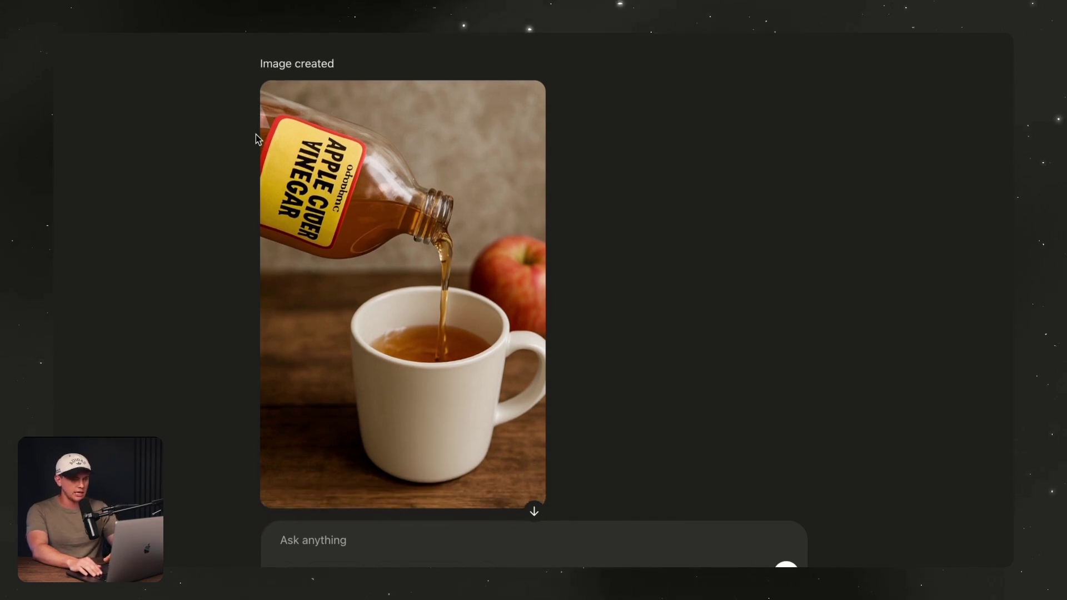
pyautogui.scroll(-1, 255, 134)
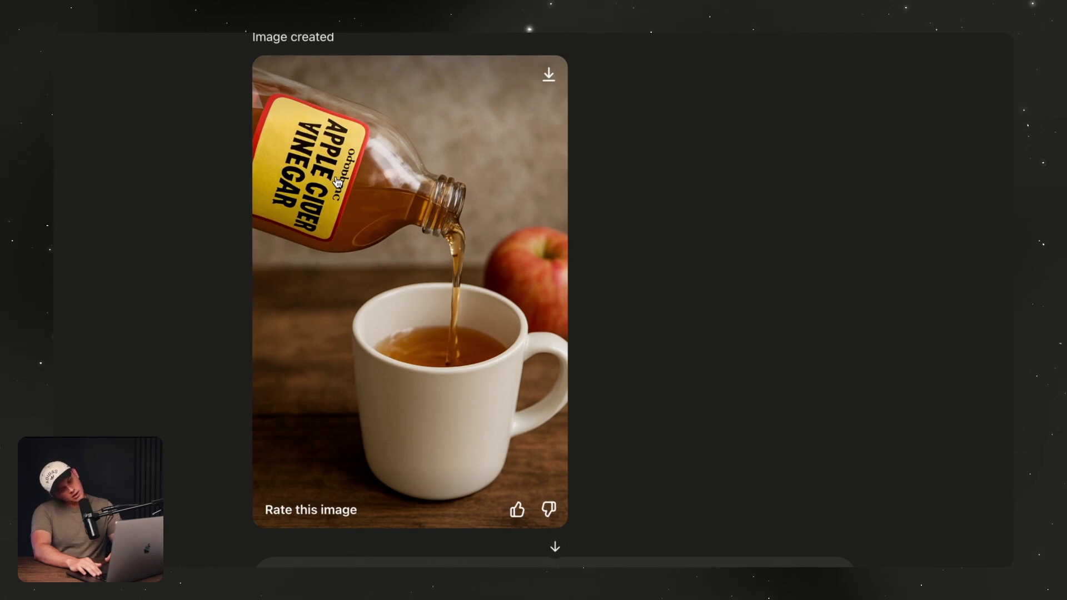
pyautogui.scroll(-3, 337, 182)
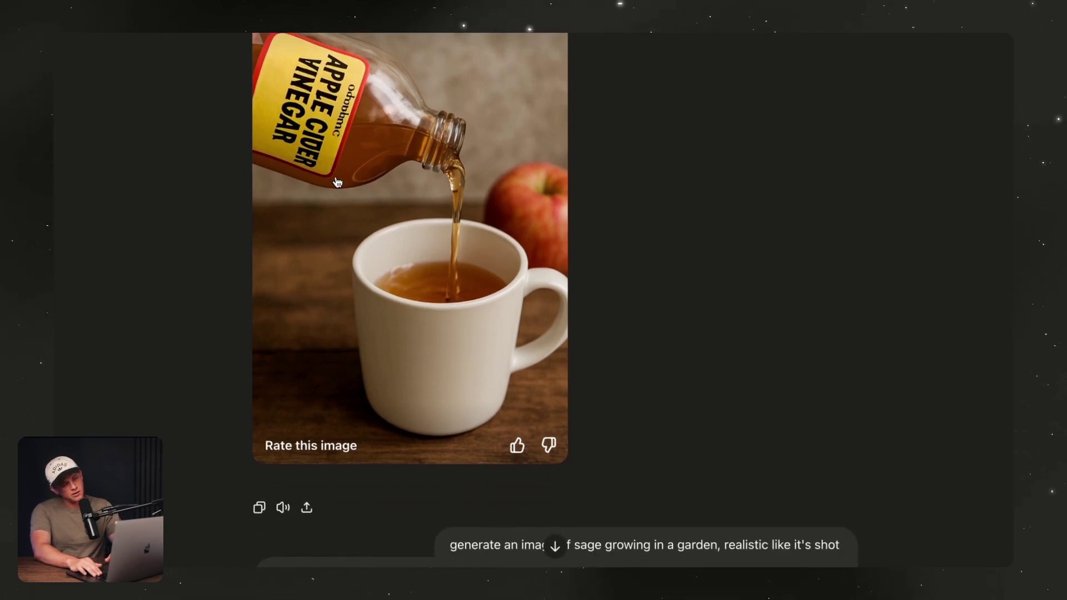
pyautogui.scroll(-3, 220, 369)
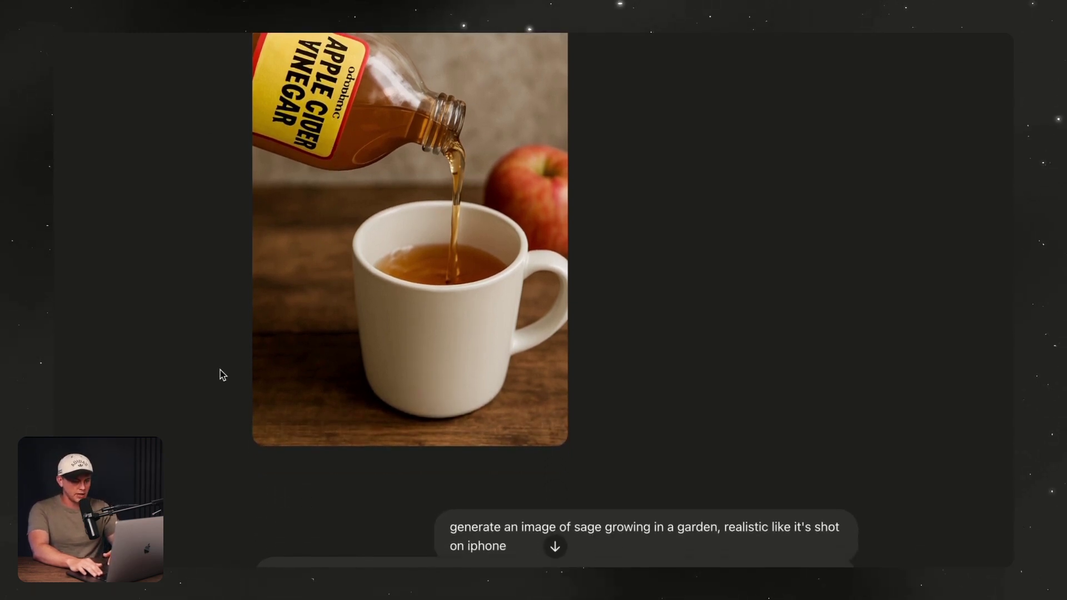
pyautogui.scroll(-12, 220, 370)
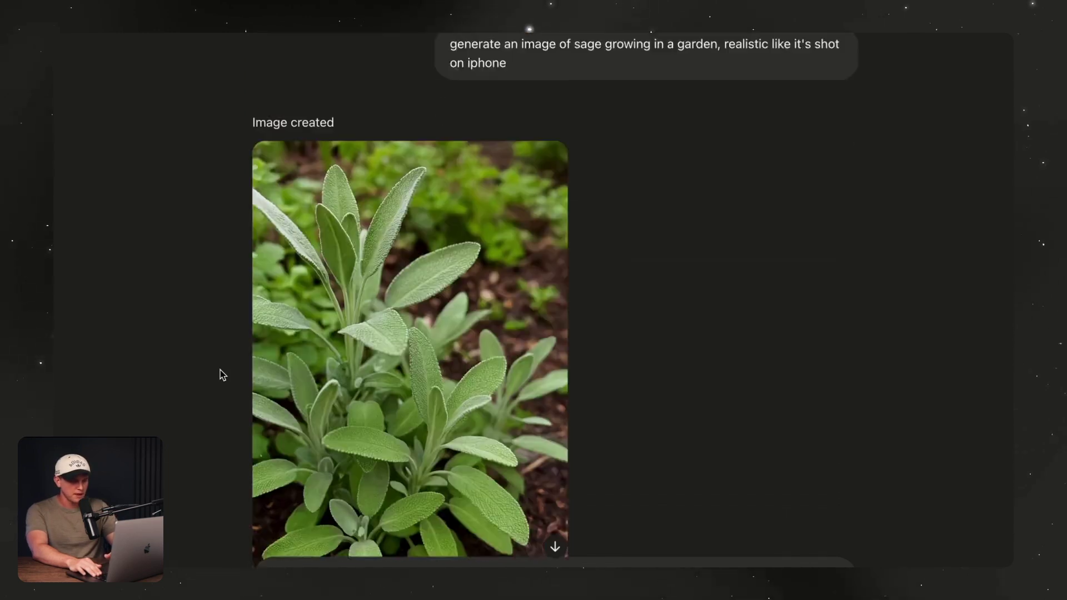
pyautogui.scroll(2, 255, 309)
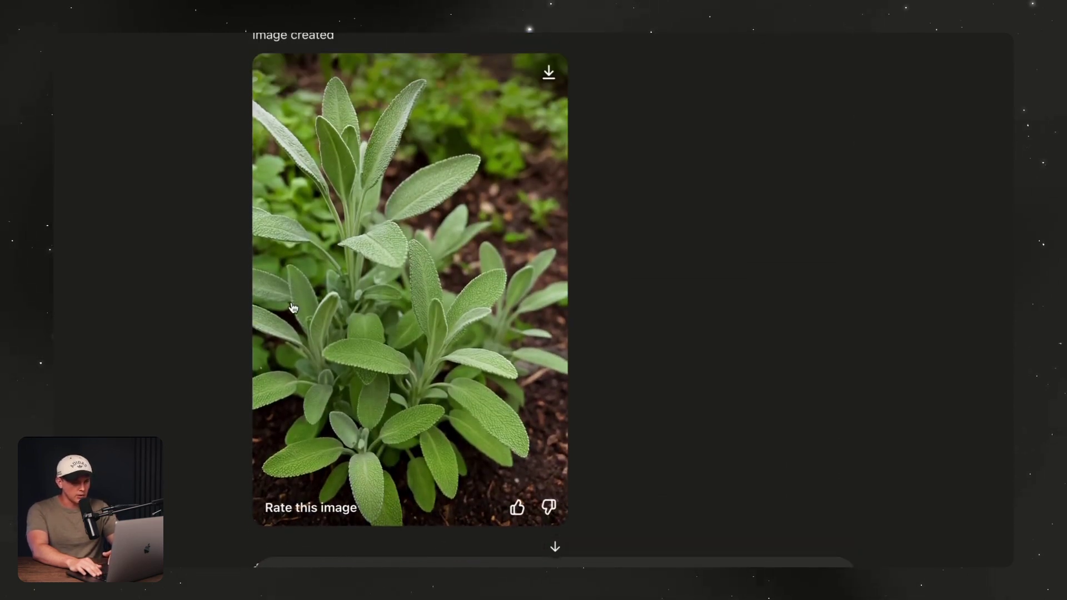
pyautogui.scroll(-9, 311, 311)
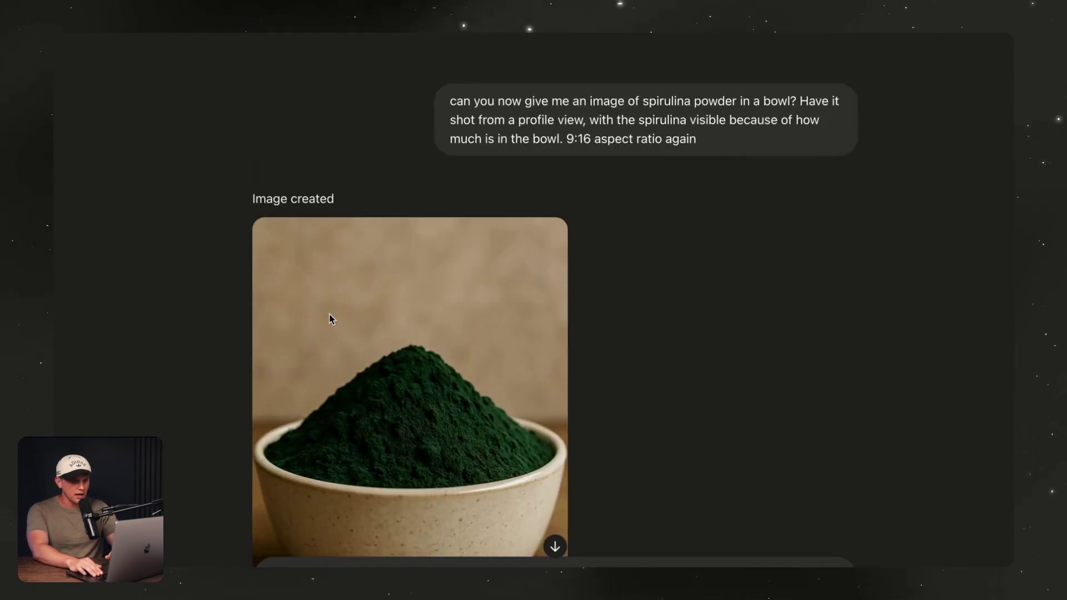
pyautogui.scroll(-2, 331, 318)
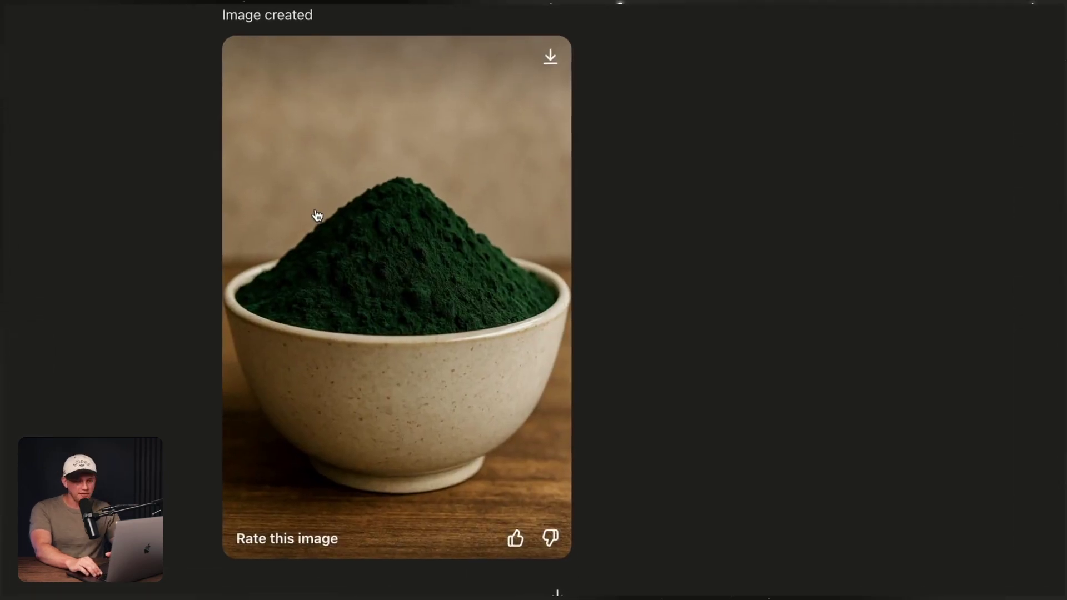